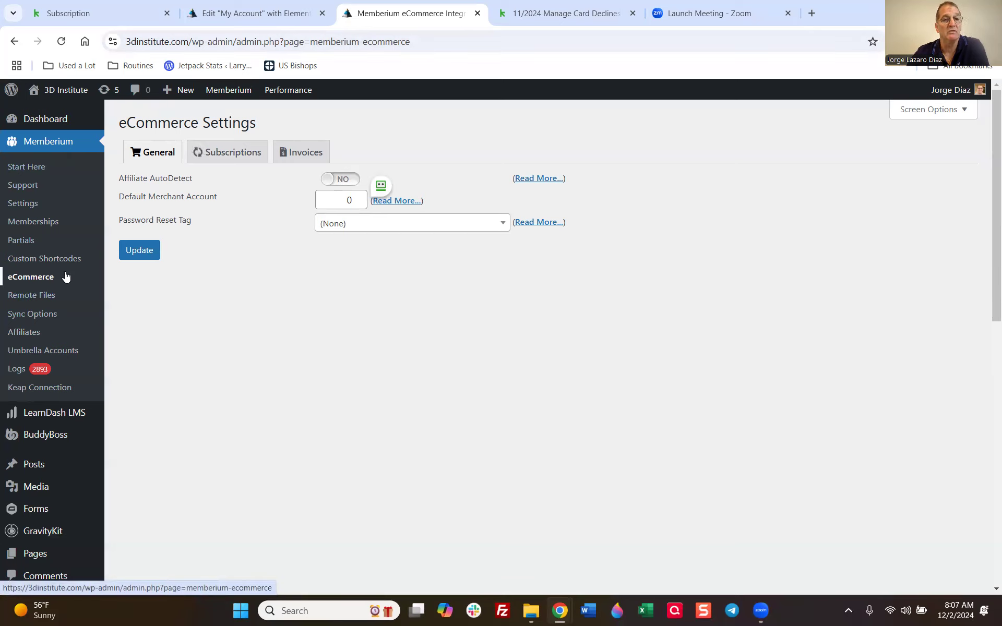
- Review the Cancel Action and End Date Action assigned to each subscription in Memberium's eCommerce subscription settings
{"action": "left_click", "coordinate": [227, 152]}
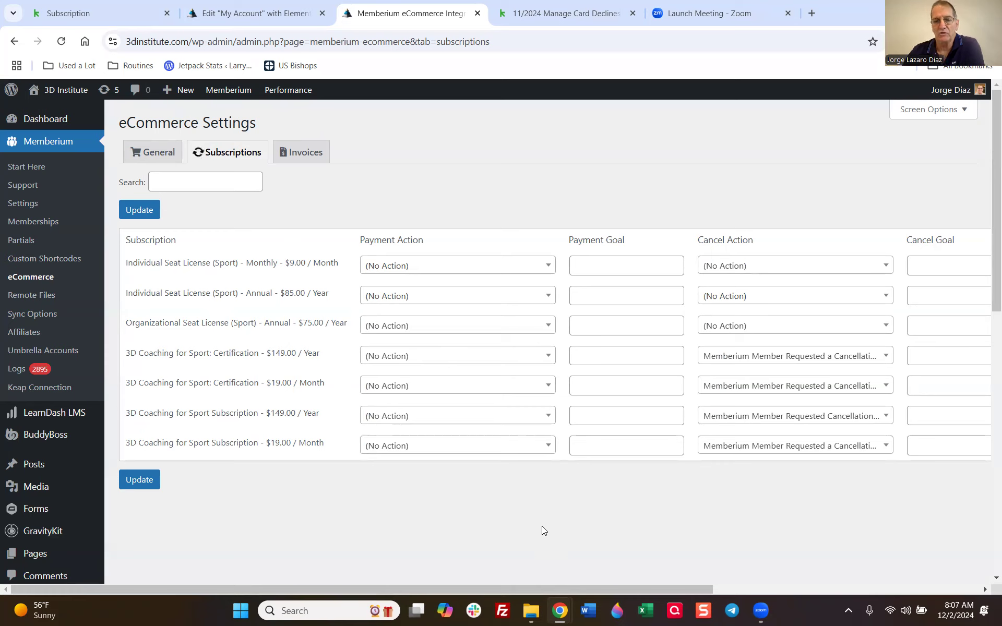
{"action": "left_click_drag", "start_coordinate": [569, 241], "coordinate": [772, 242]}
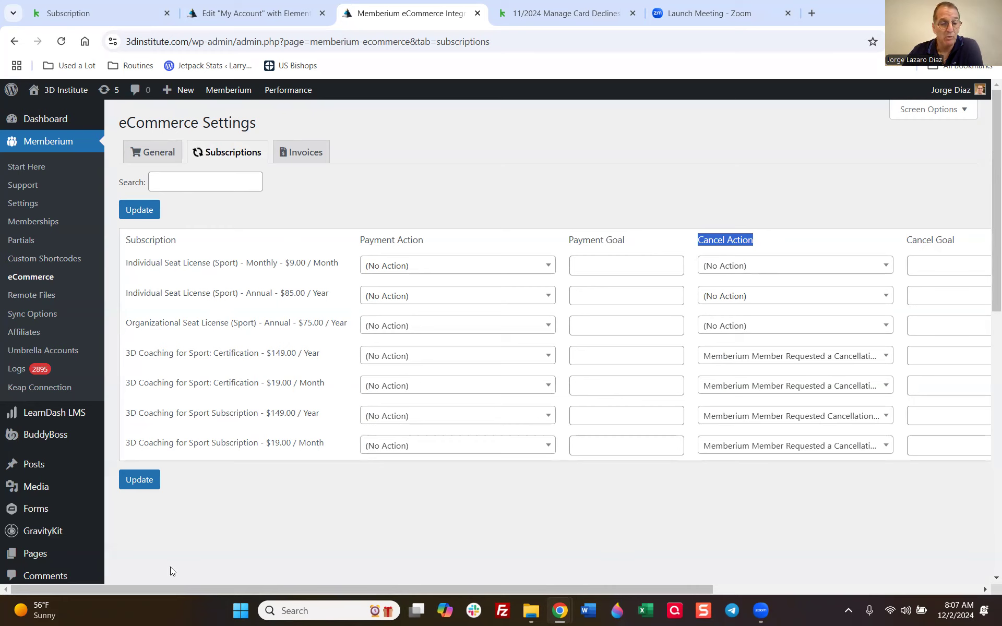
{"action": "scroll", "coordinate": [174, 590], "scroll_direction": "right", "scroll_amount": 3}
{"action": "scroll", "coordinate": [174, 590], "scroll_direction": "right", "scroll_amount": 1}
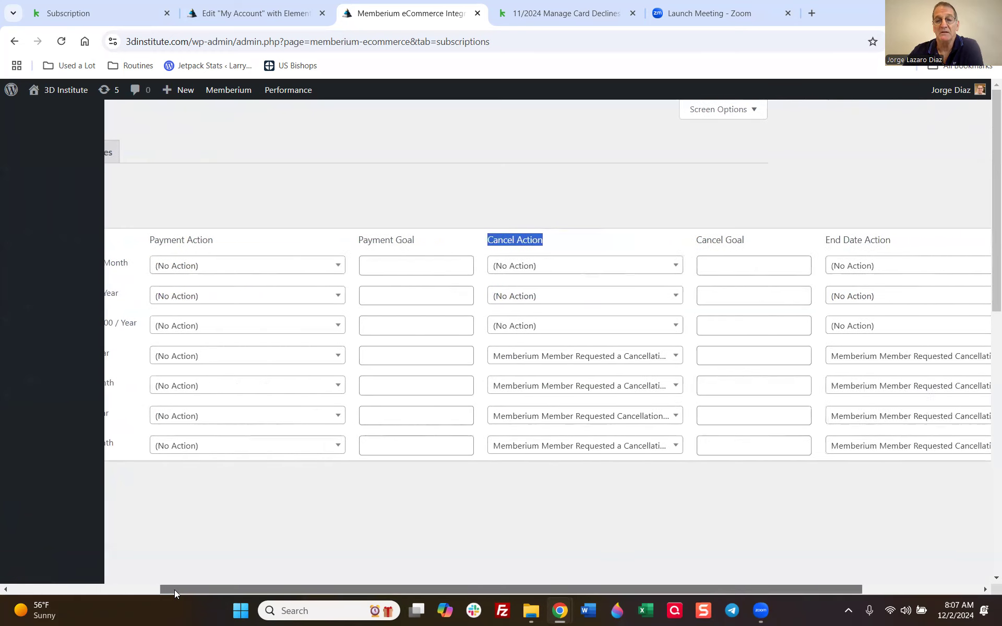
{"action": "left_click", "coordinate": [593, 356]}
{"action": "left_click", "coordinate": [594, 356]}
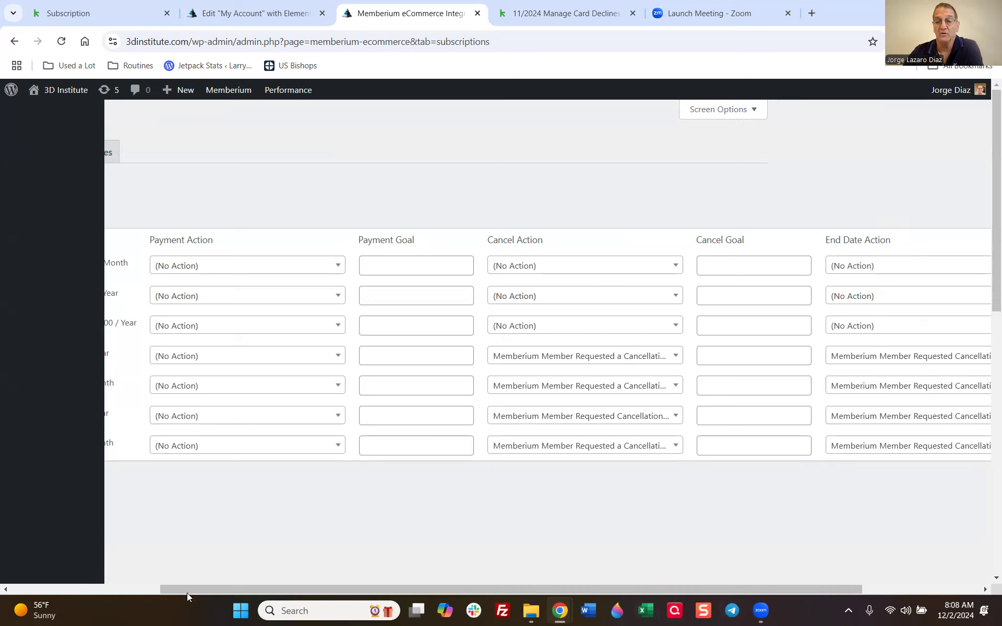
{"action": "left_click_drag", "start_coordinate": [186, 593], "coordinate": [231, 593]}
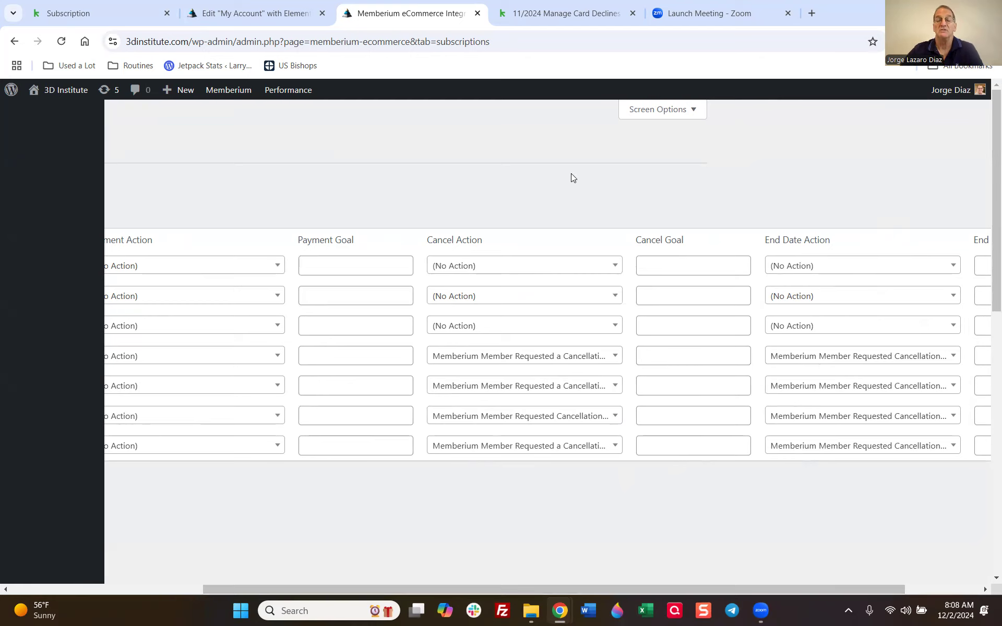
{"action": "left_click", "coordinate": [158, 588]}
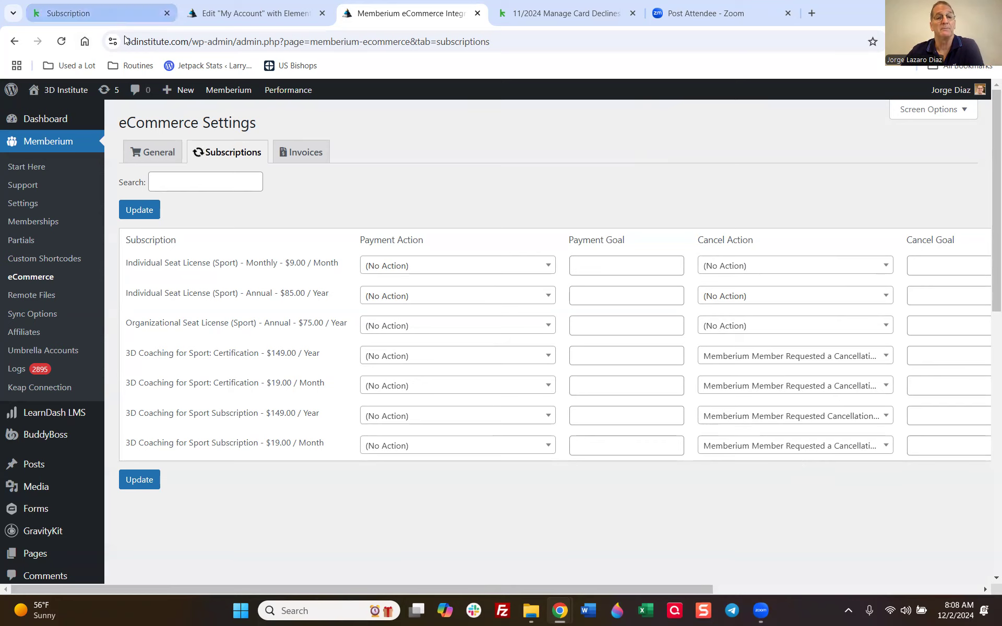
- Switch to Keap and search the marketing action sets for names containing "memberium"
{"action": "left_click", "coordinate": [105, 14]}
{"action": "scroll", "coordinate": [389, 209], "scroll_direction": "up", "scroll_amount": 10}
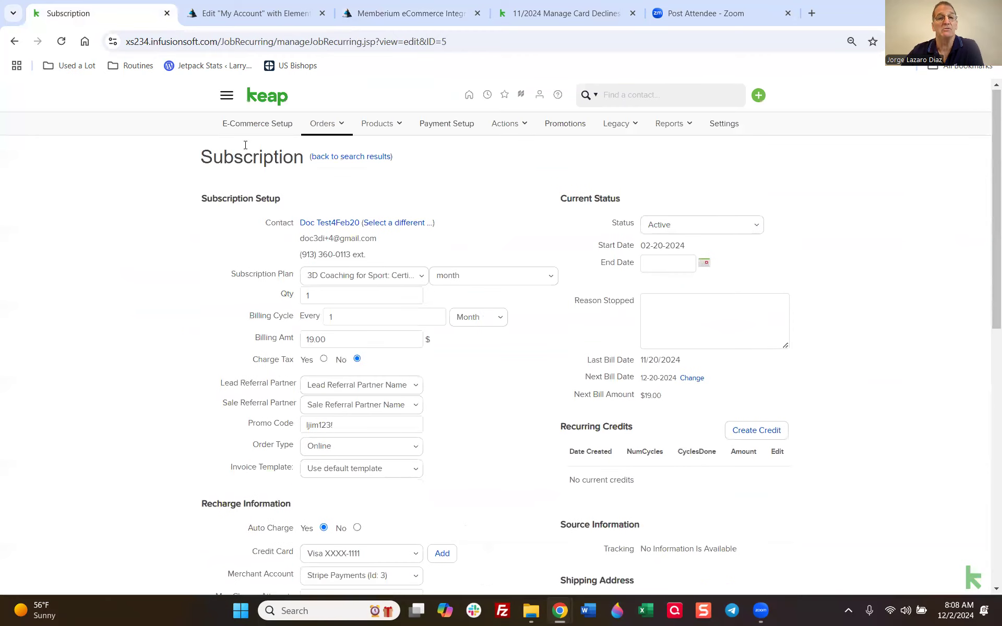
{"action": "left_click", "coordinate": [228, 99]}
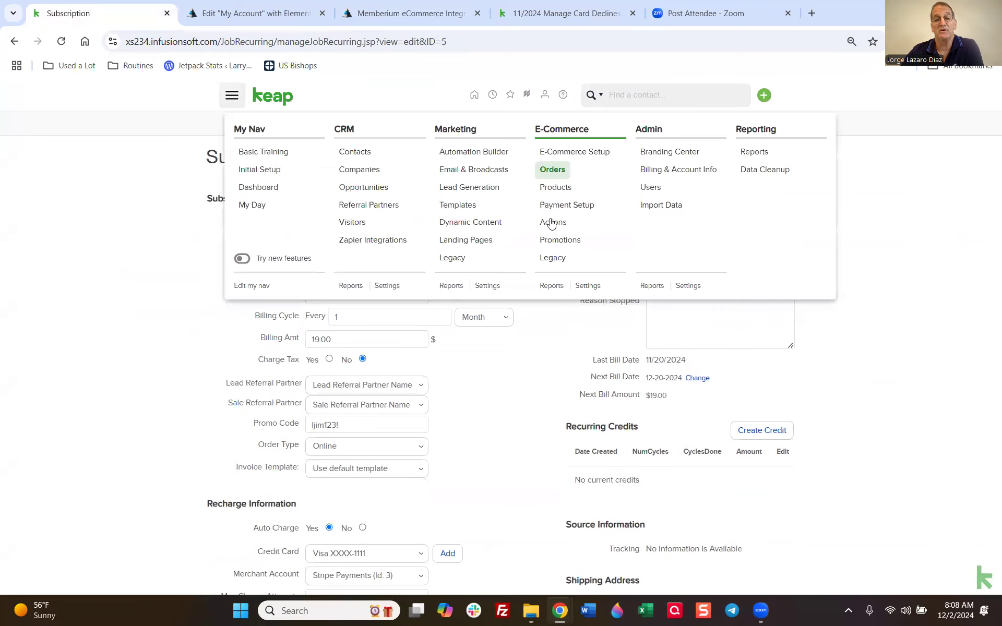
{"action": "left_click", "coordinate": [487, 286]}
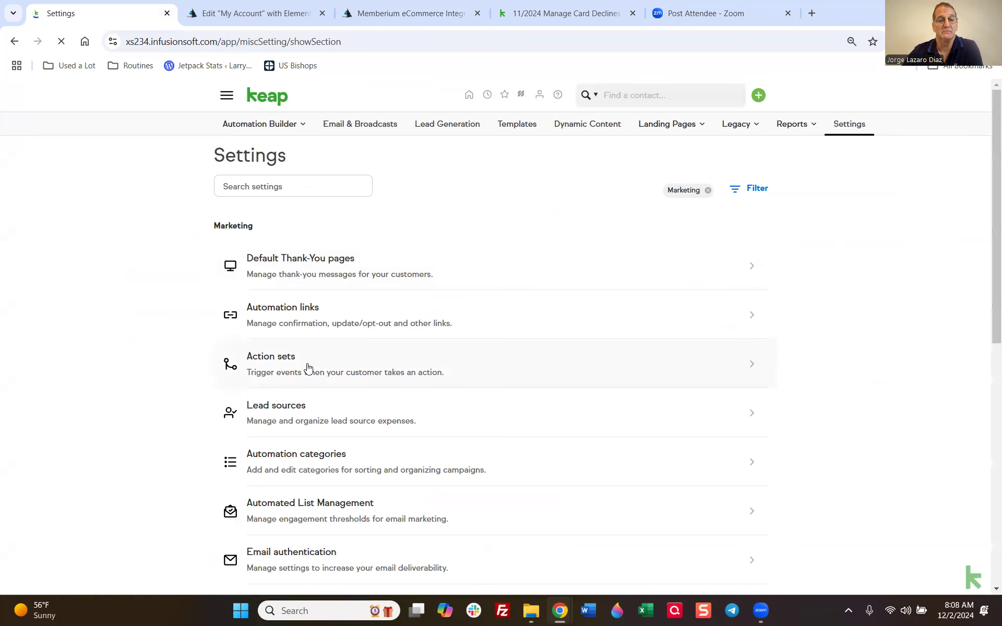
{"action": "left_click", "coordinate": [308, 368]}
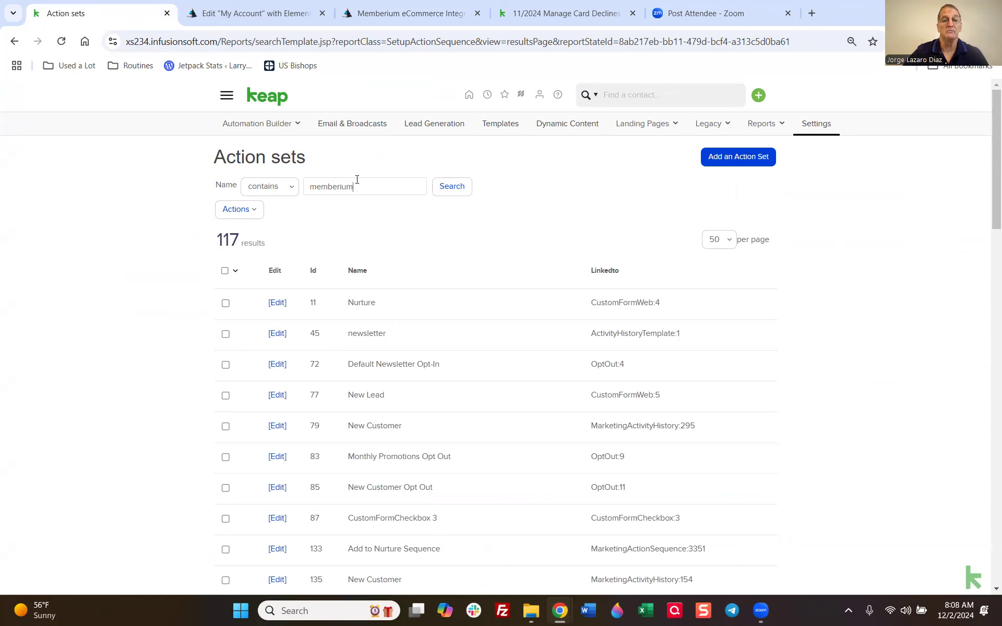
{"action": "key", "text": "Return"}
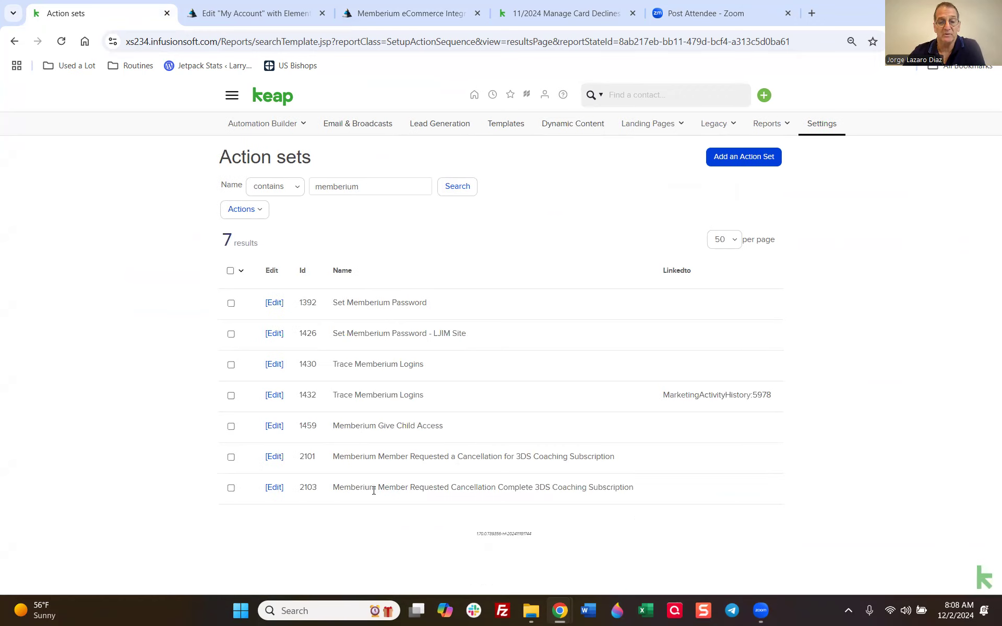
- Inspect the tags applied by the action sets for requested and completed cancellation of the 3DS Coaching Subscription, closing each without changes
{"action": "left_click", "coordinate": [275, 457]}
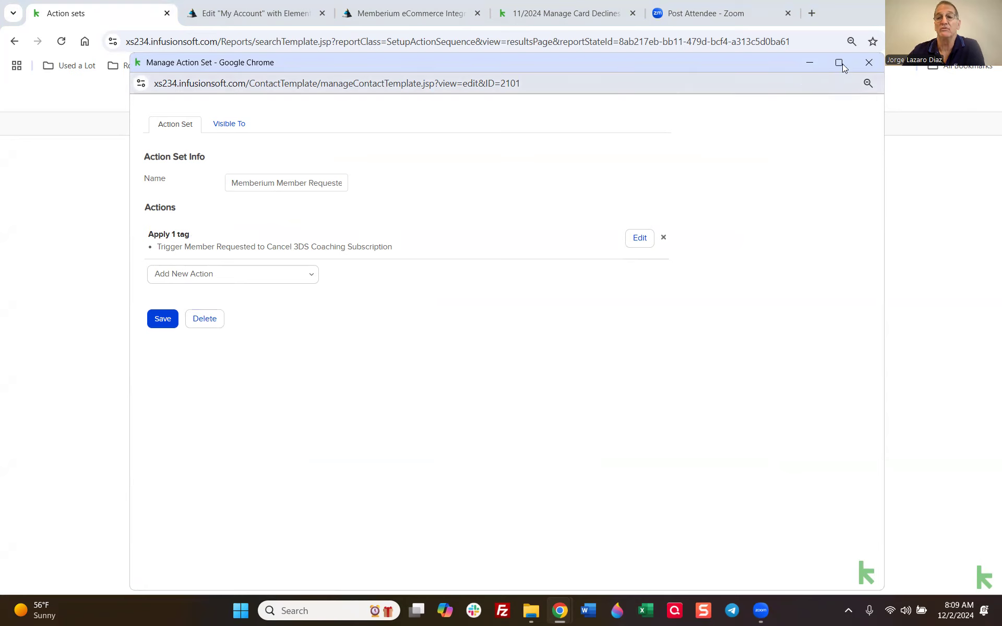
{"action": "left_click", "coordinate": [869, 62]}
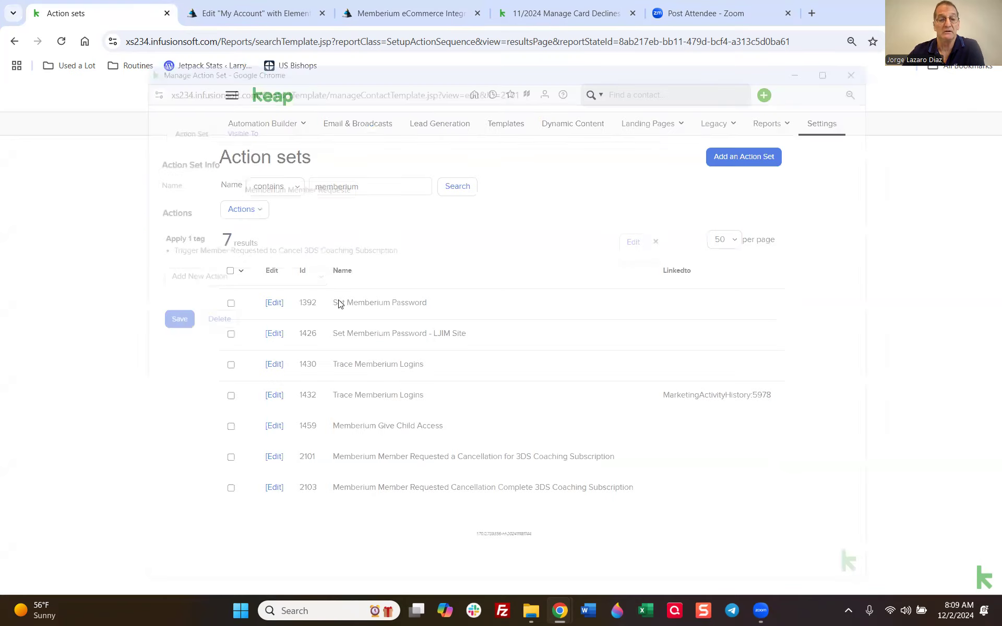
{"action": "left_click", "coordinate": [274, 487]}
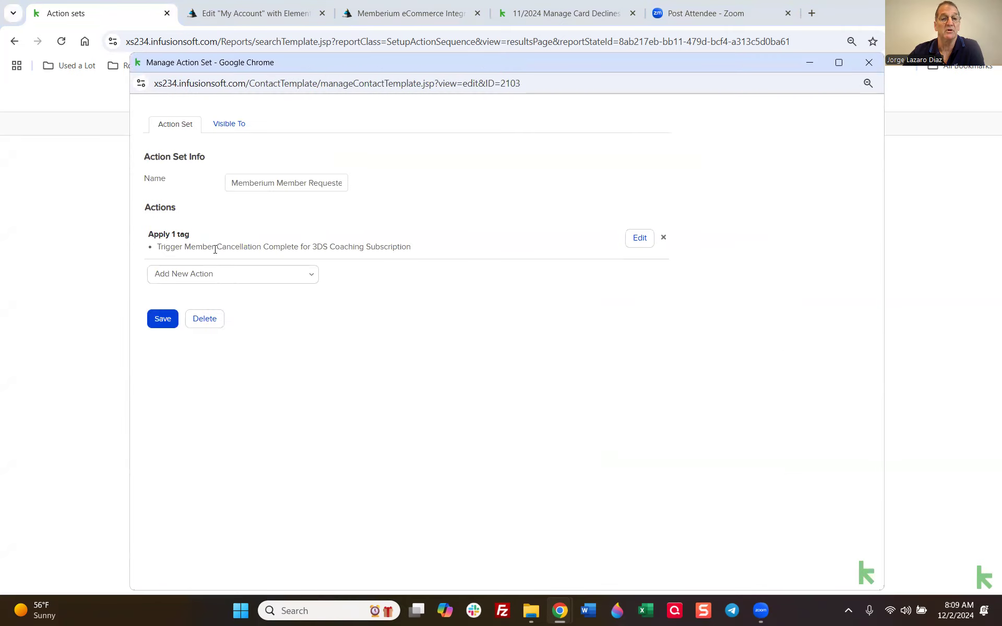
{"action": "left_click", "coordinate": [869, 62]}
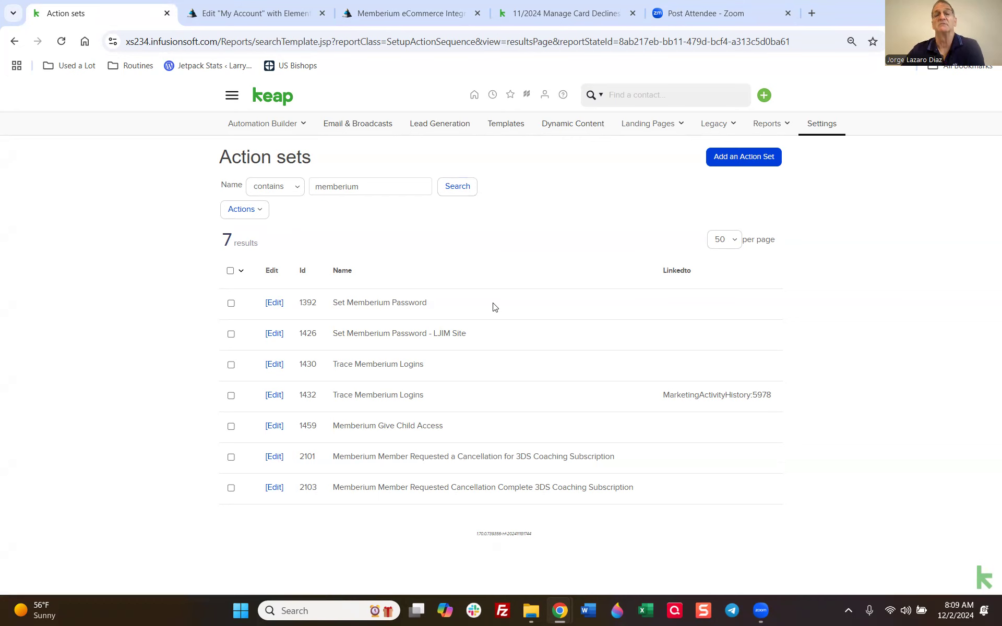
- In the 11/2024 card declines and member cancellation campaign, check the trigger tag of the "Member Requests to Cancel - 3DS Coaching Subscription" goal
{"action": "left_click", "coordinate": [601, 17]}
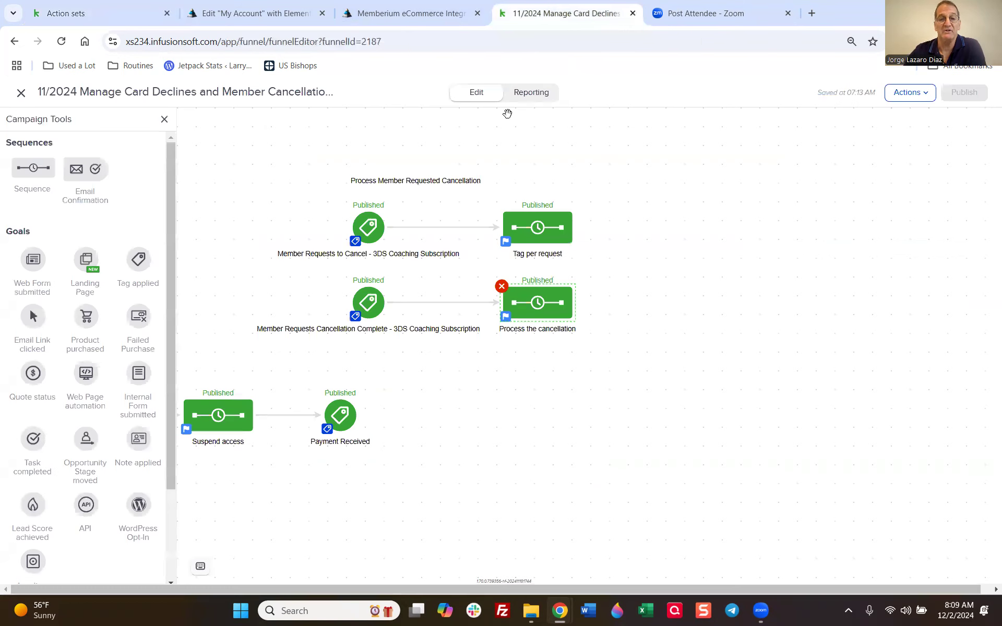
{"action": "left_click_drag", "start_coordinate": [272, 172], "coordinate": [645, 166]}
{"action": "left_click_drag", "start_coordinate": [576, 167], "coordinate": [542, 148]}
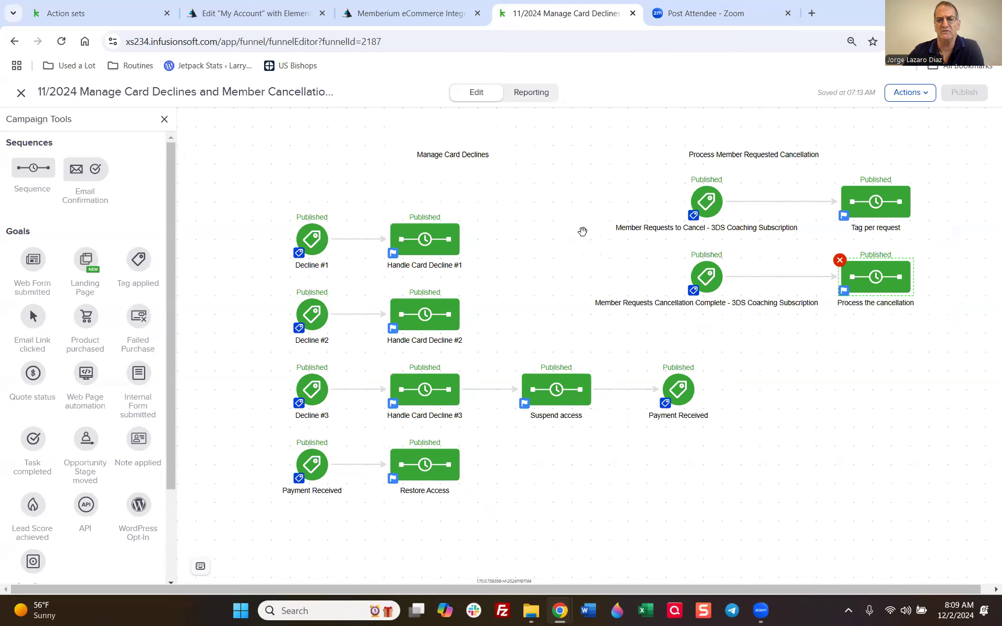
{"action": "left_click_drag", "start_coordinate": [424, 213], "coordinate": [339, 242]}
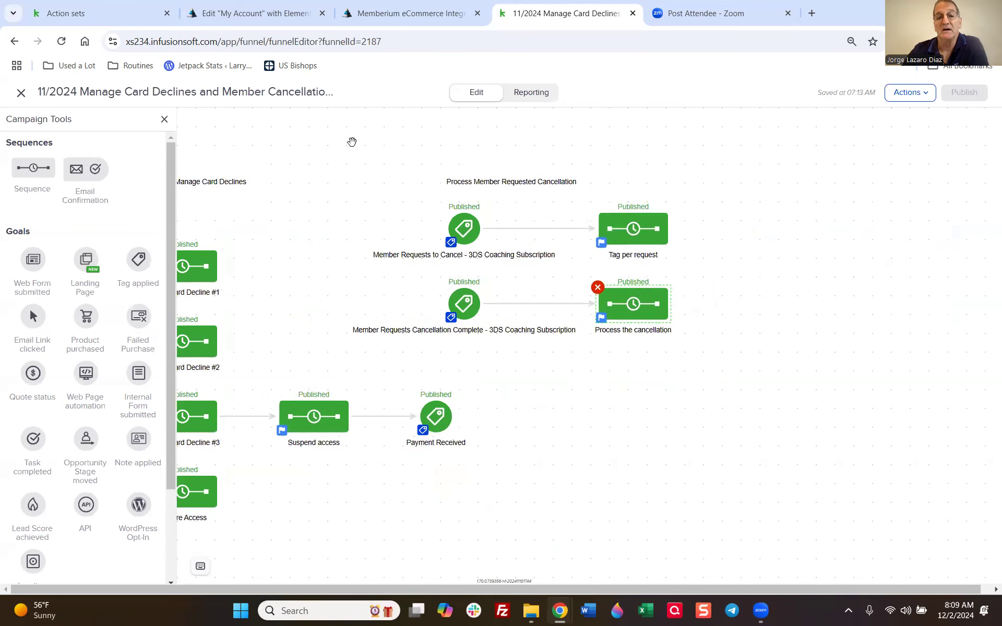
{"action": "left_click", "coordinate": [478, 240]}
{"action": "right_click", "coordinate": [477, 240]}
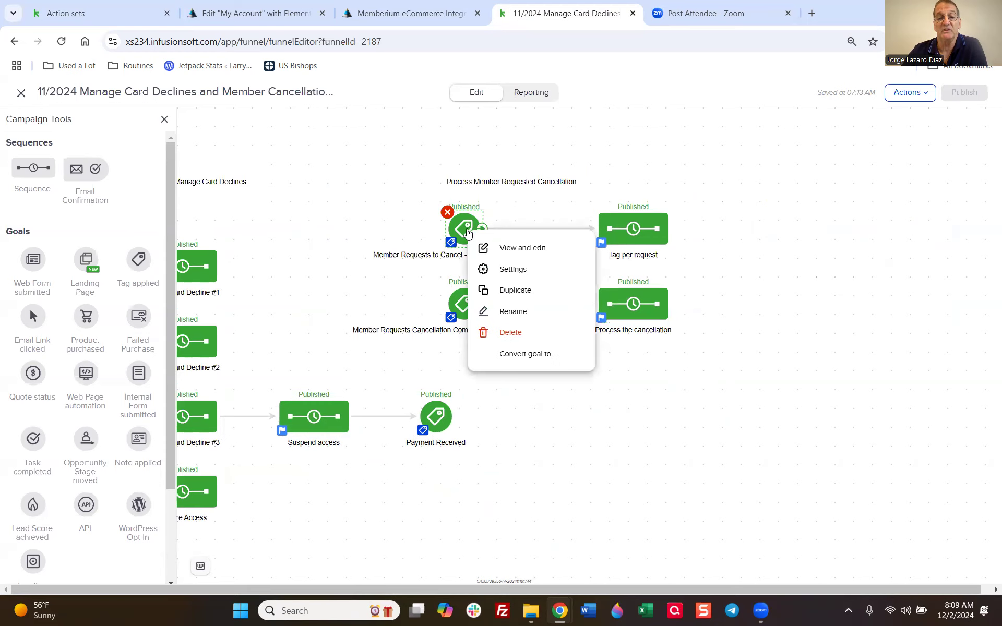
{"action": "left_click", "coordinate": [517, 248]}
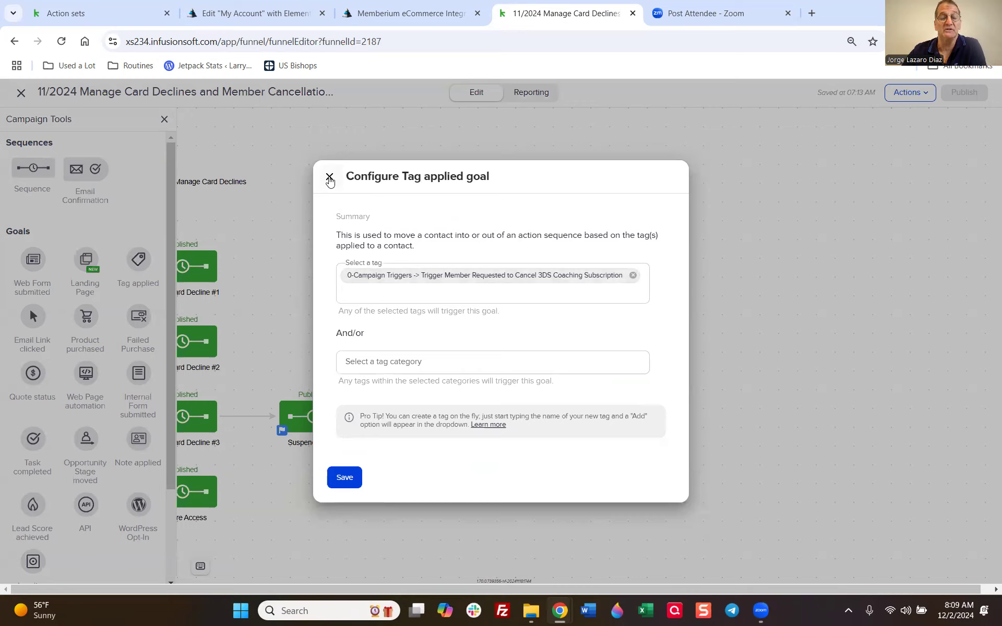
{"action": "left_click", "coordinate": [329, 179]}
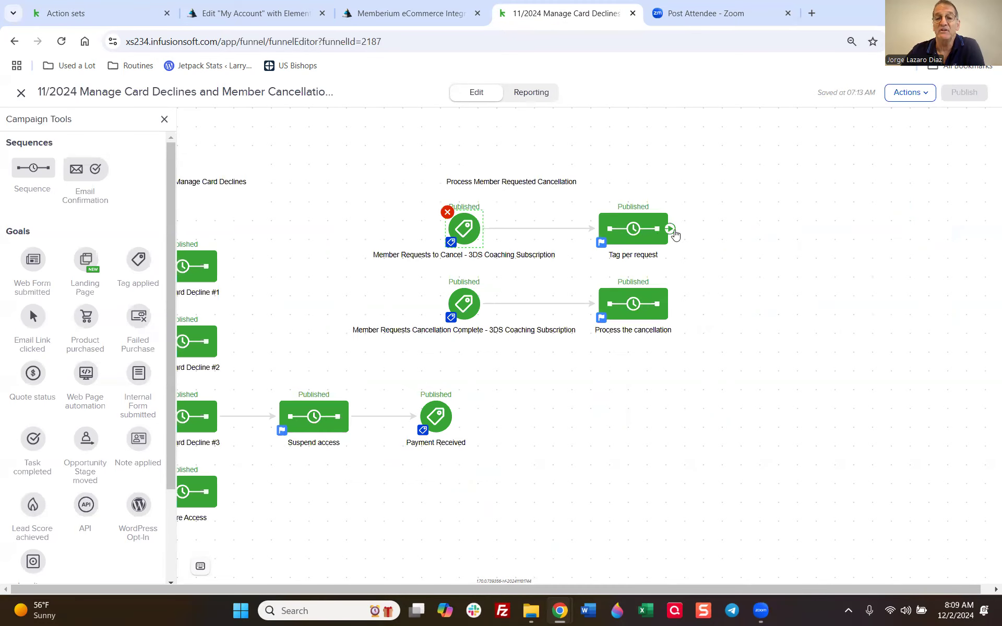
- Open the "Tag per request" sequence and check which tags its remove and apply steps use, leaving both unchanged
{"action": "left_click", "coordinate": [647, 238]}
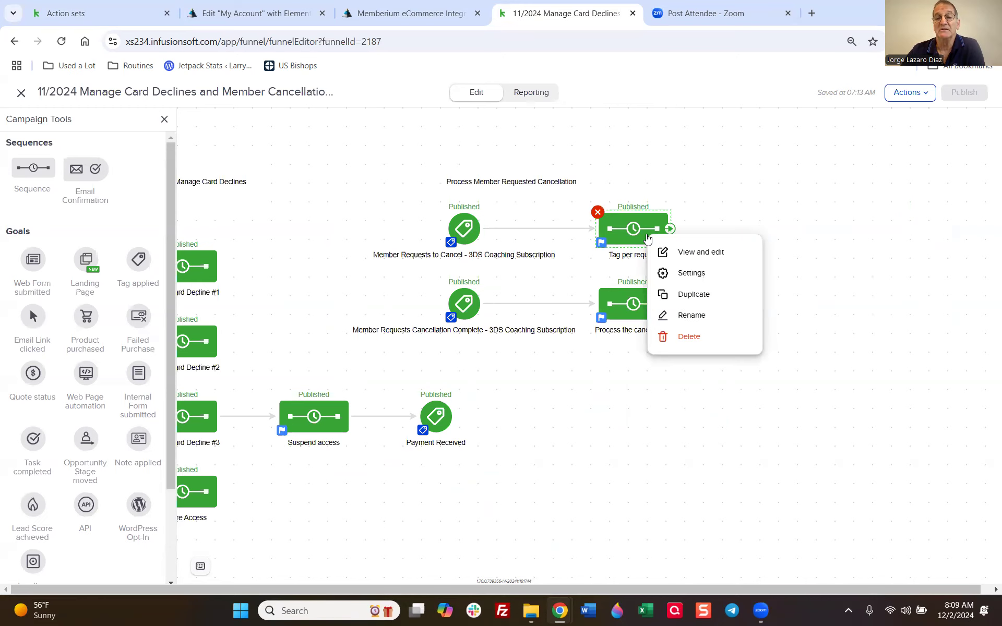
{"action": "left_click", "coordinate": [690, 252]}
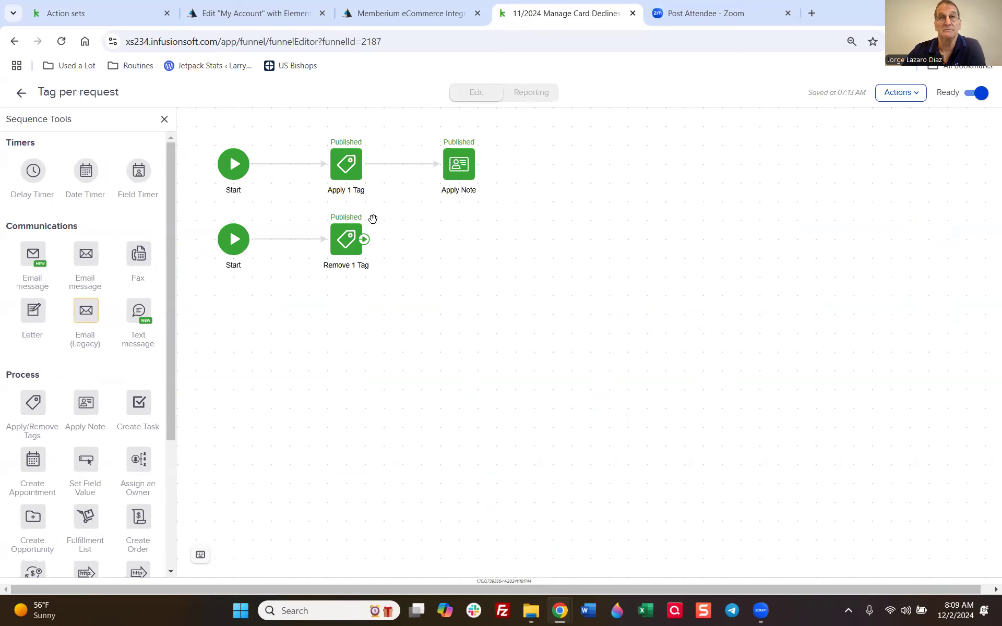
{"action": "left_click", "coordinate": [345, 241]}
{"action": "left_click", "coordinate": [381, 260]}
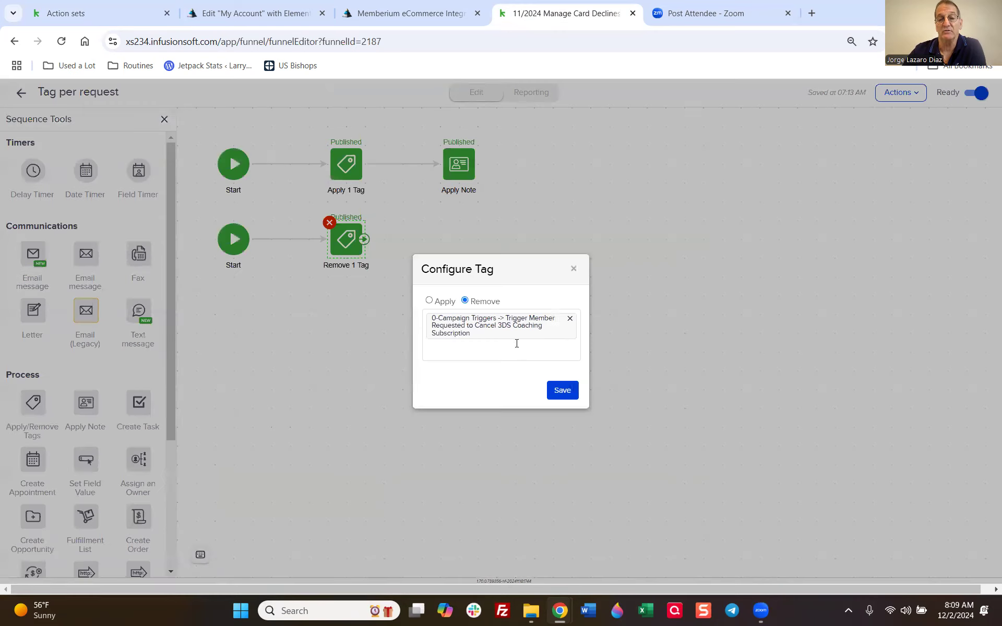
{"action": "left_click", "coordinate": [573, 271]}
{"action": "left_click", "coordinate": [354, 179]}
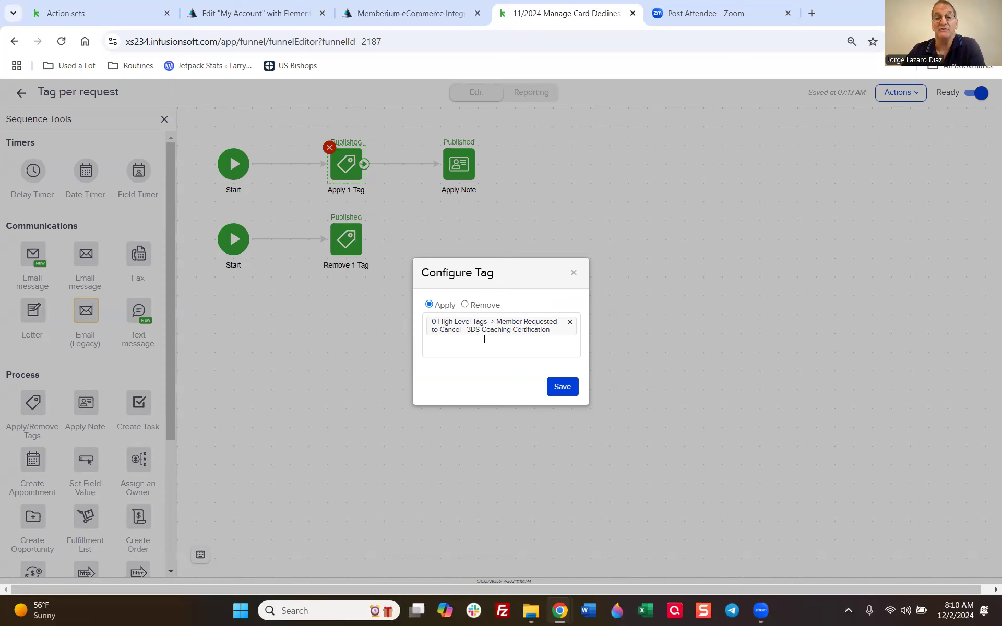
{"action": "left_click", "coordinate": [573, 275]}
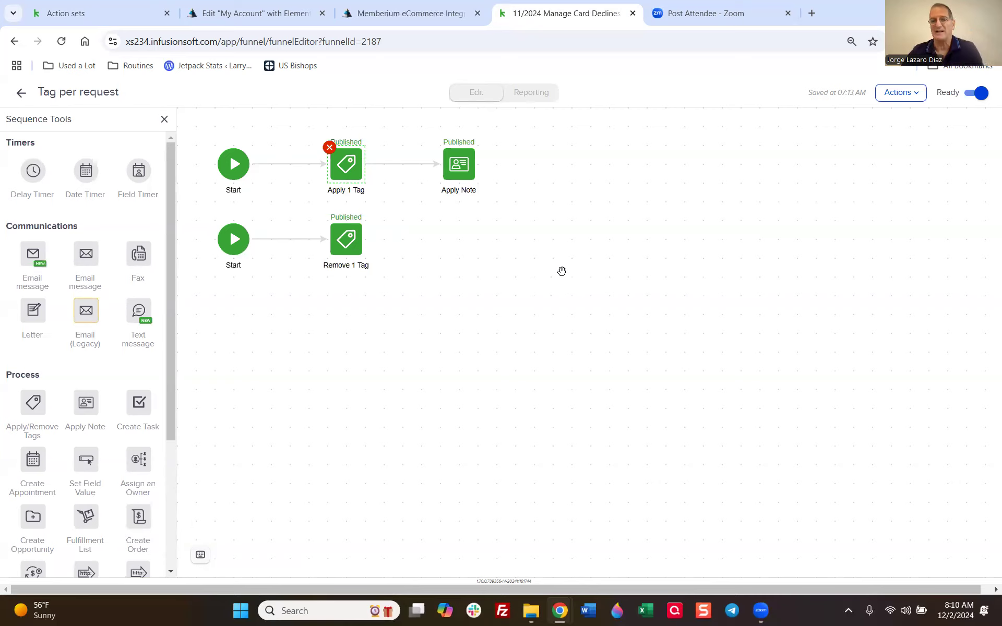
- Read the title of the Apply Note step in the "Tag per request" sequence, and return to the campaign overview
{"action": "left_click", "coordinate": [462, 167]}
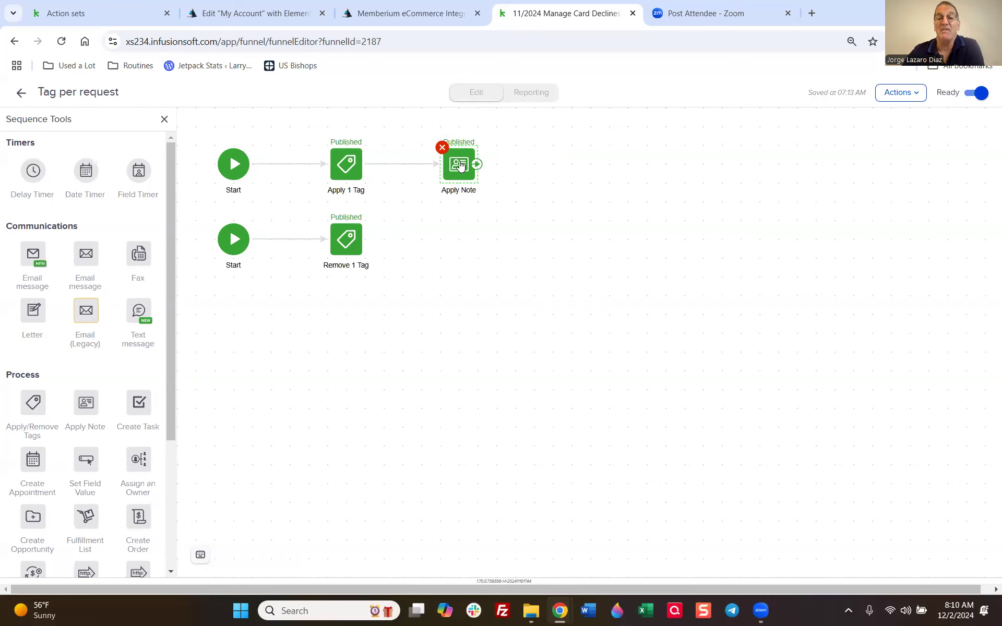
{"action": "right_click", "coordinate": [462, 167]}
{"action": "left_click", "coordinate": [501, 179]}
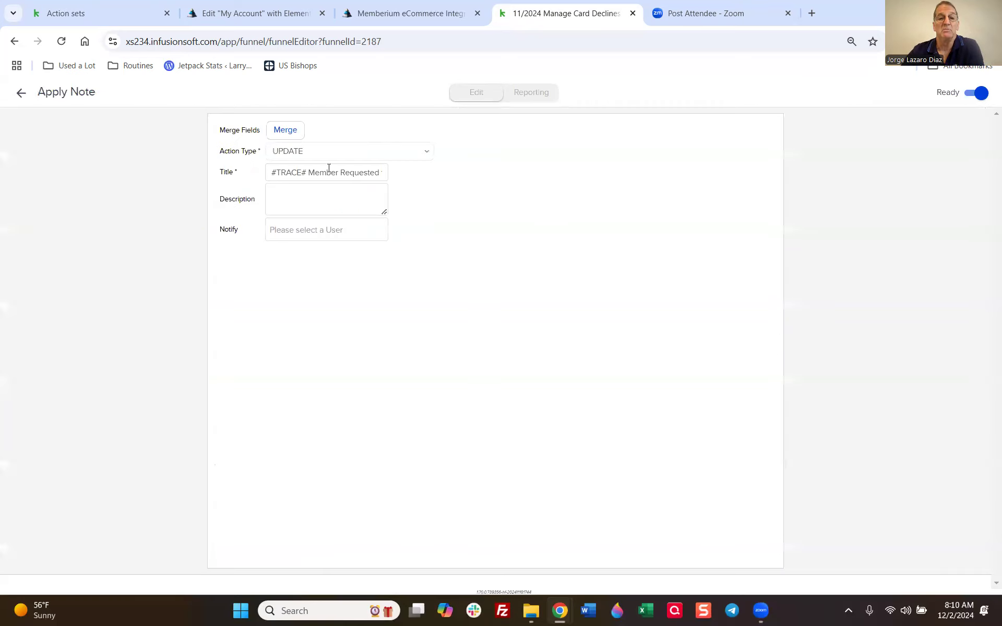
{"action": "left_click_drag", "start_coordinate": [340, 175], "coordinate": [431, 184]}
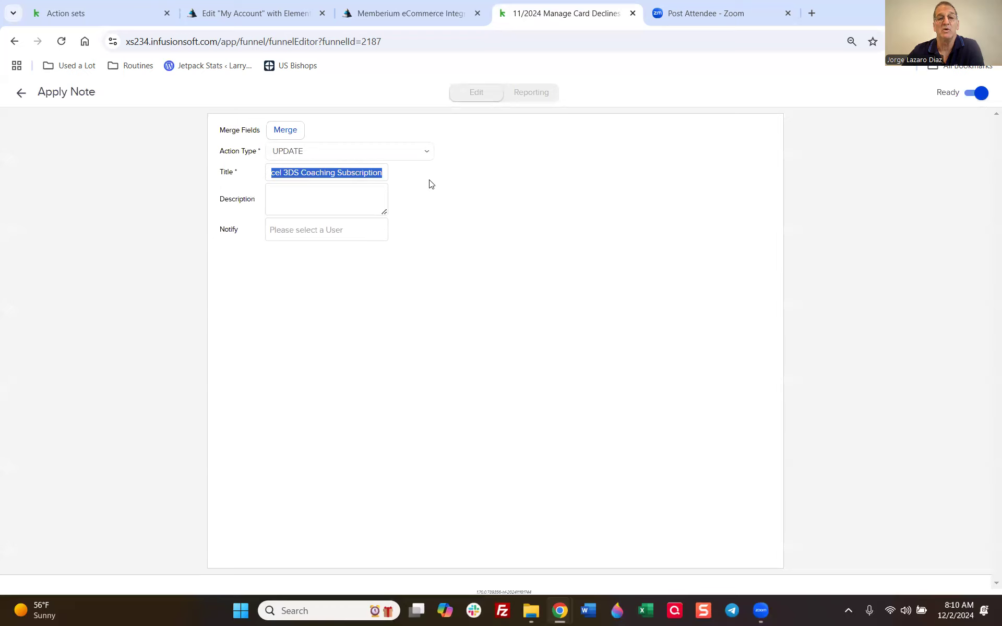
{"action": "left_click", "coordinate": [53, 133]}
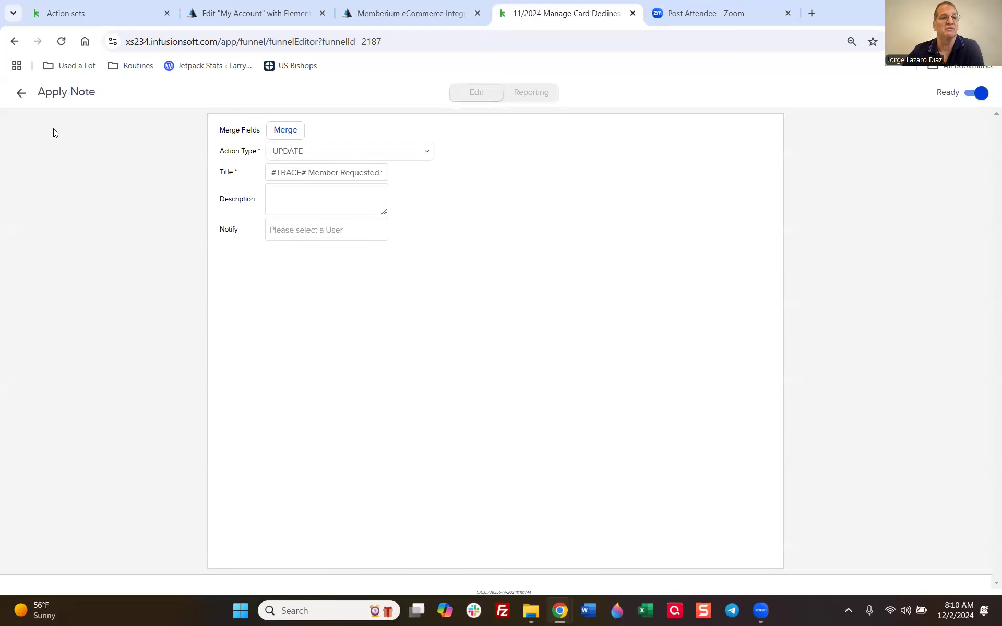
{"action": "left_click", "coordinate": [22, 94]}
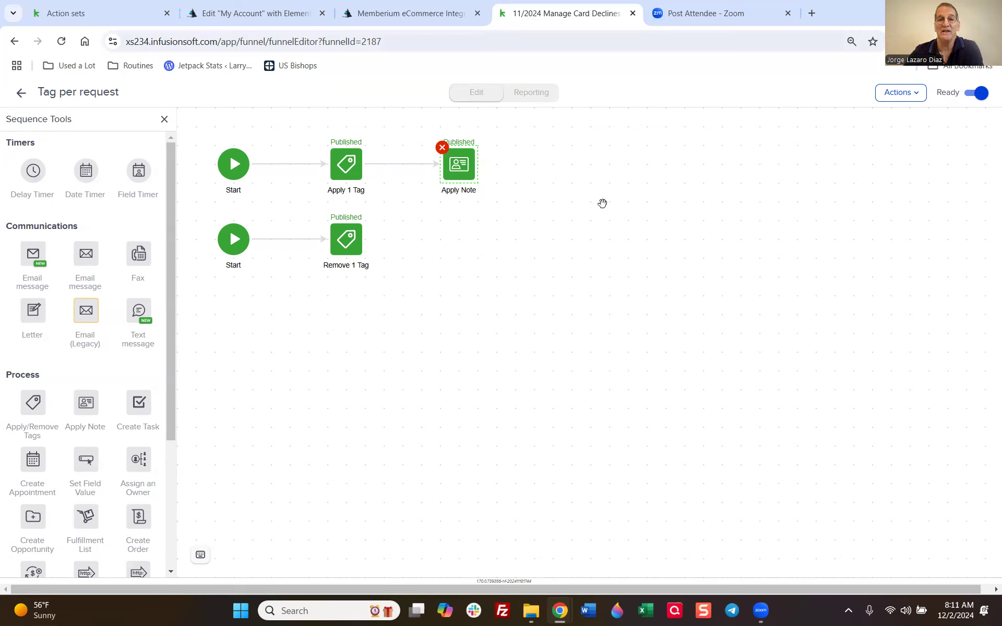
{"action": "left_click", "coordinate": [22, 94]}
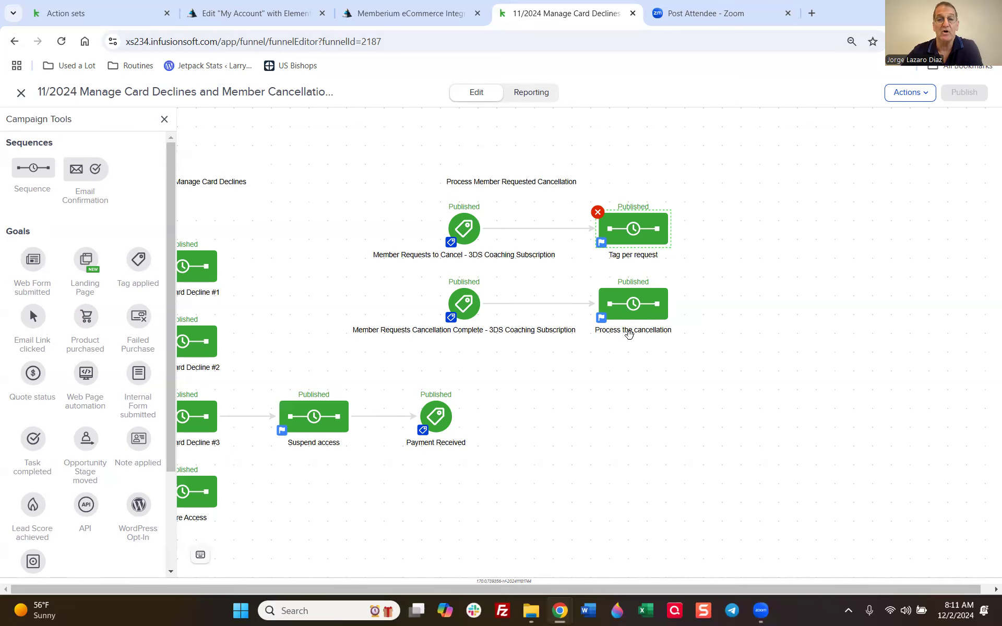
- Open the "Process the cancellation" sequence and check which trigger tag its separate lower Remove 1 Tag step removes
{"action": "double_click", "coordinate": [643, 305]}
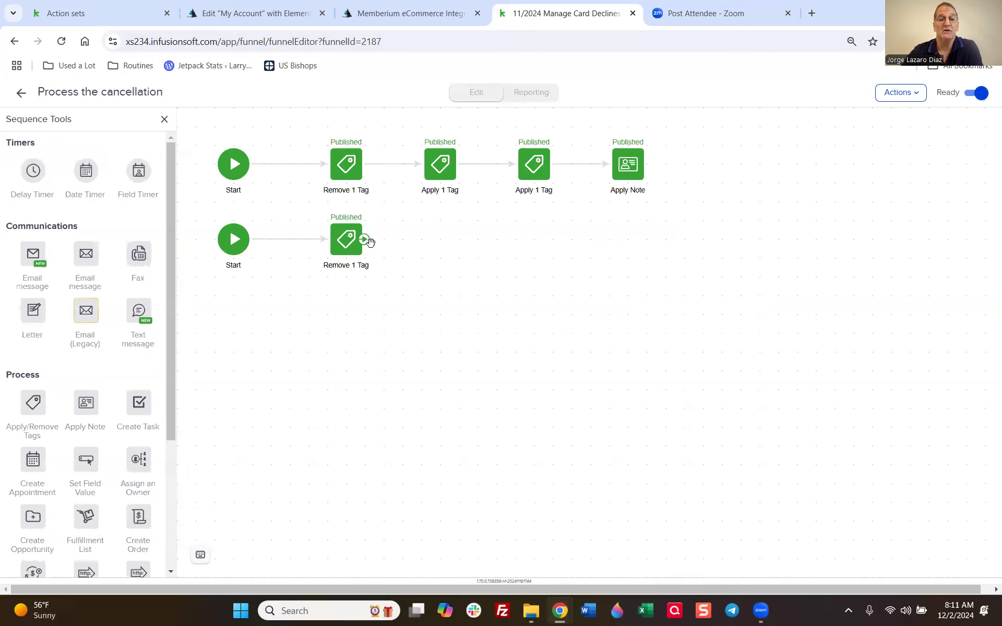
{"action": "double_click", "coordinate": [351, 260]}
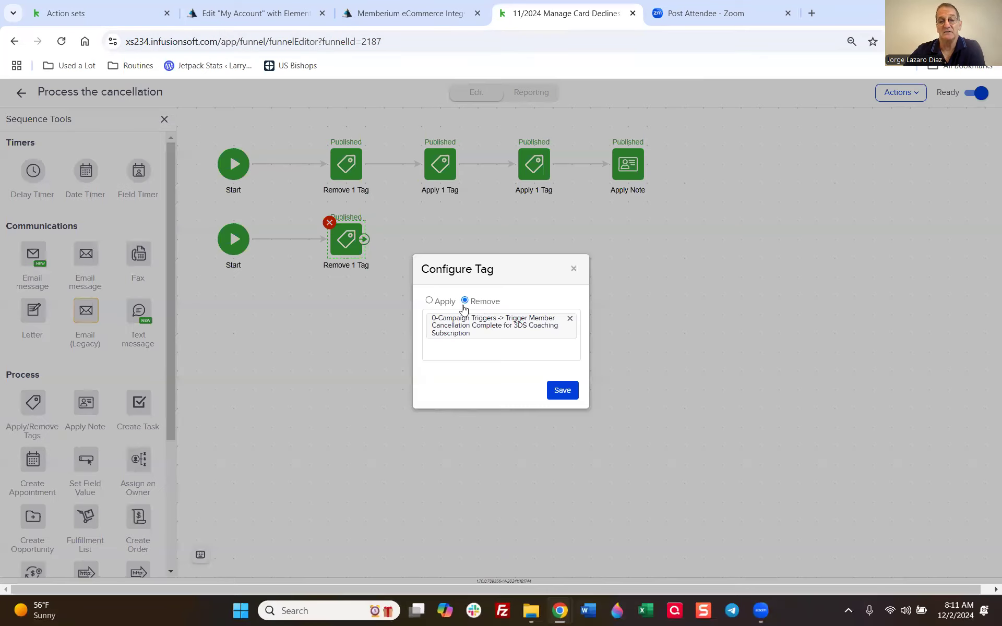
{"action": "left_click", "coordinate": [574, 269]}
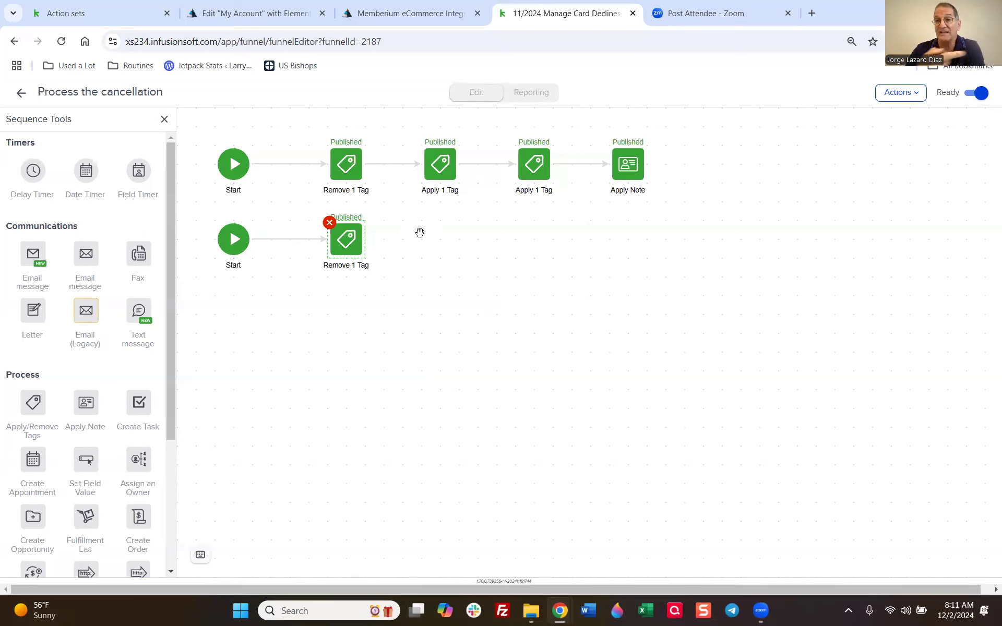
- In the "Process the cancellation" sequence, check which tags the upper path's remove step and two apply steps use, leaving them unchanged
{"action": "left_click", "coordinate": [348, 163]}
{"action": "right_click", "coordinate": [349, 163]}
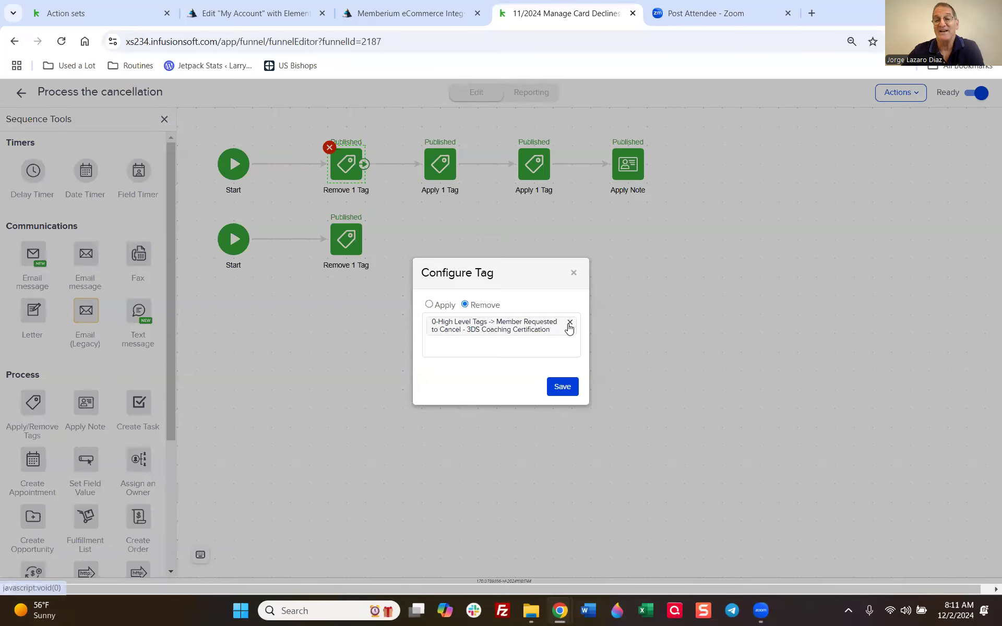
{"action": "left_click", "coordinate": [574, 275]}
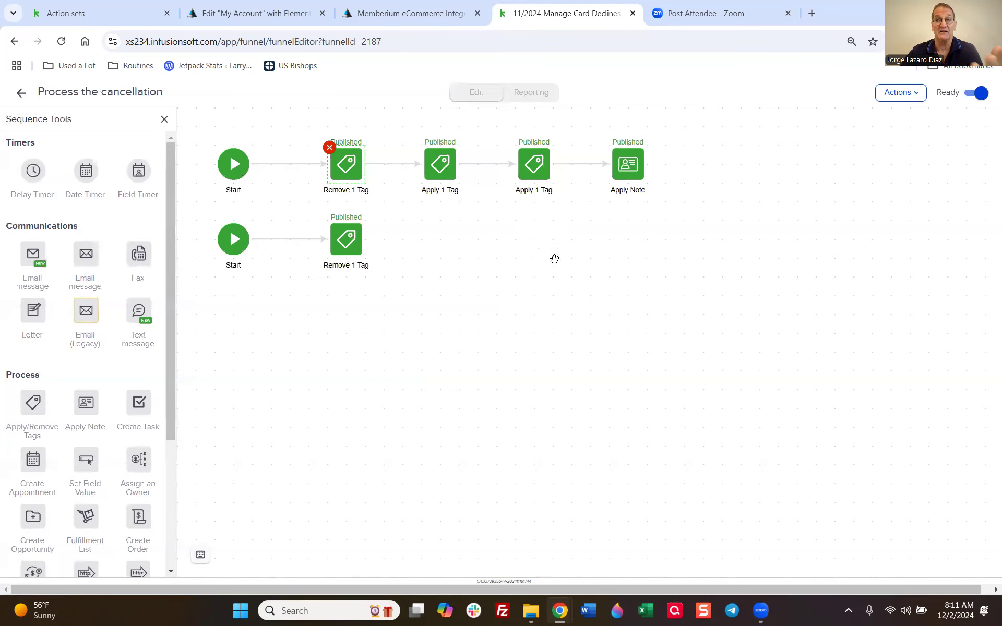
{"action": "double_click", "coordinate": [439, 167]}
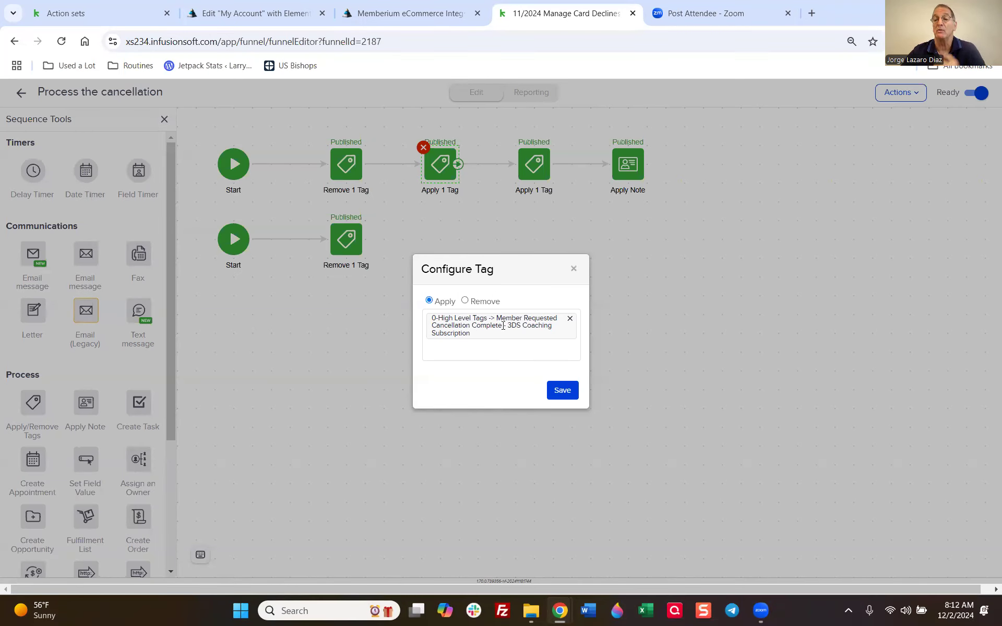
{"action": "left_click", "coordinate": [575, 270]}
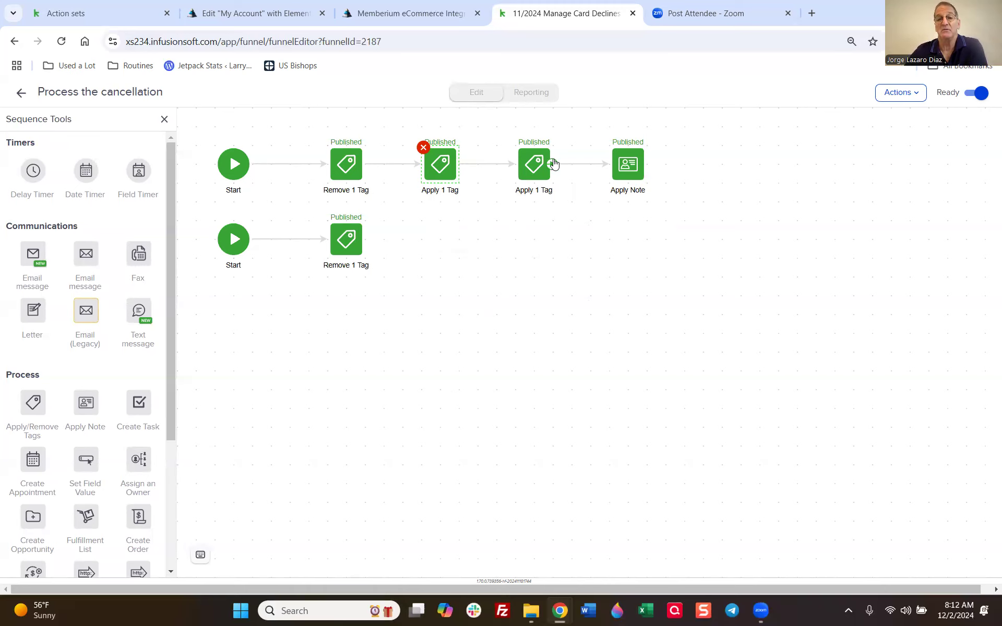
{"action": "double_click", "coordinate": [528, 170]}
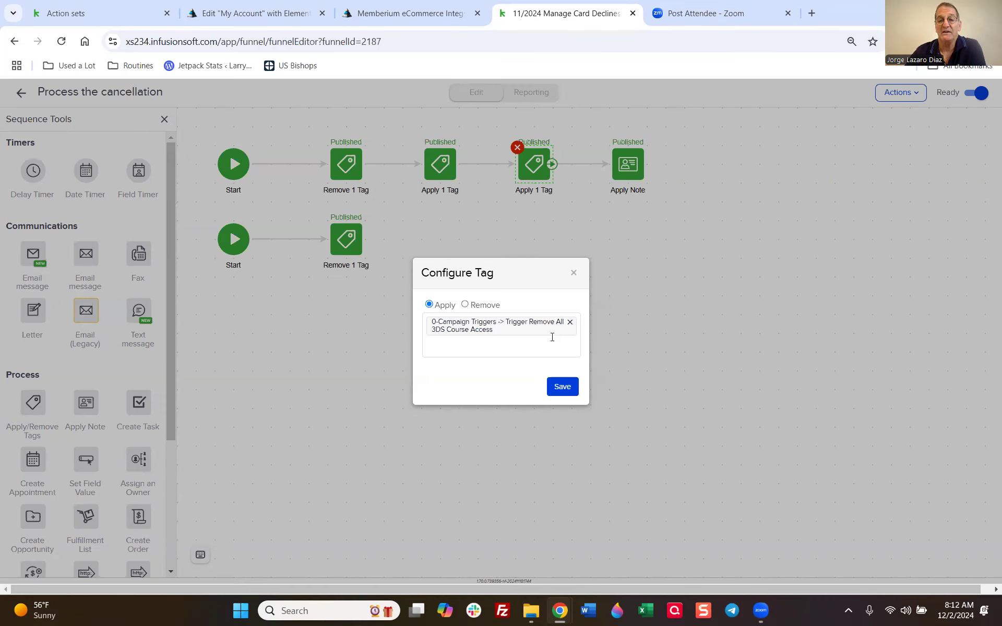
{"action": "left_click", "coordinate": [574, 277]}
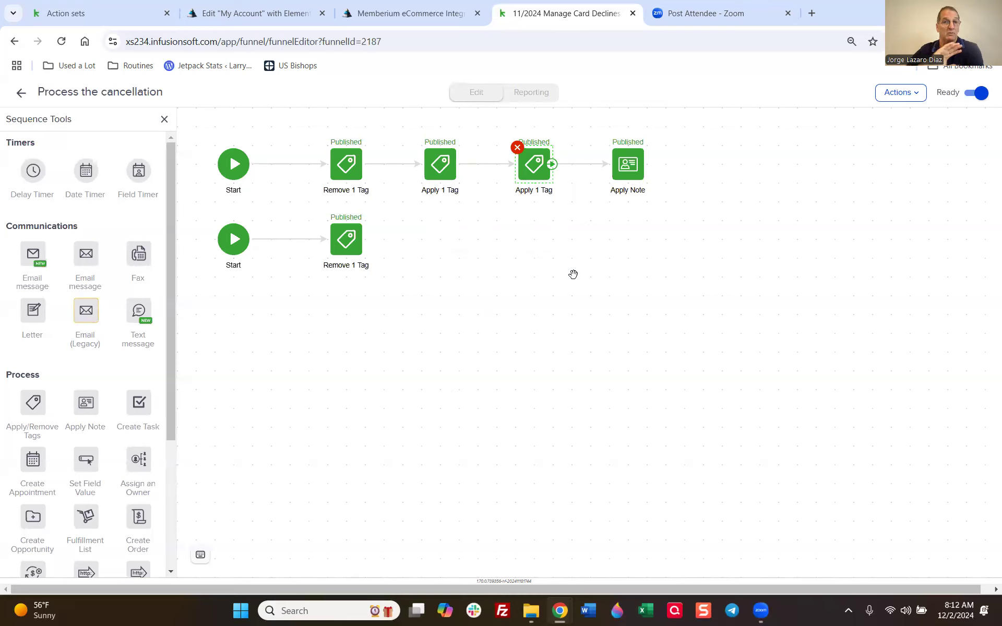
- Read the full title of the Apply Note step in the "Process the cancellation" sequence, and return to the campaign overview
{"action": "right_click", "coordinate": [630, 165]}
{"action": "double_click", "coordinate": [634, 165]}
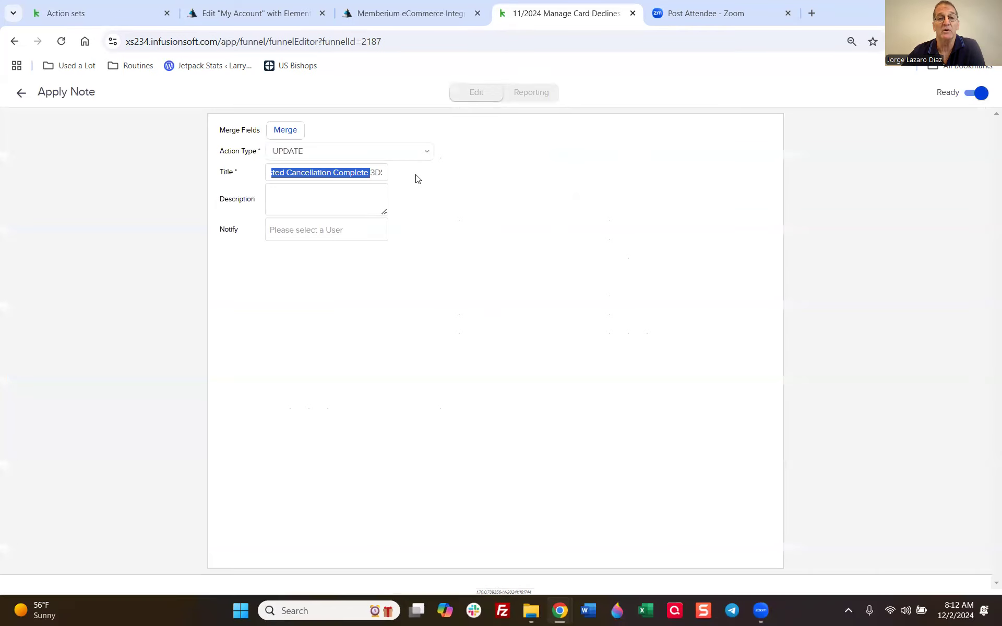
{"action": "left_click", "coordinate": [302, 177]}
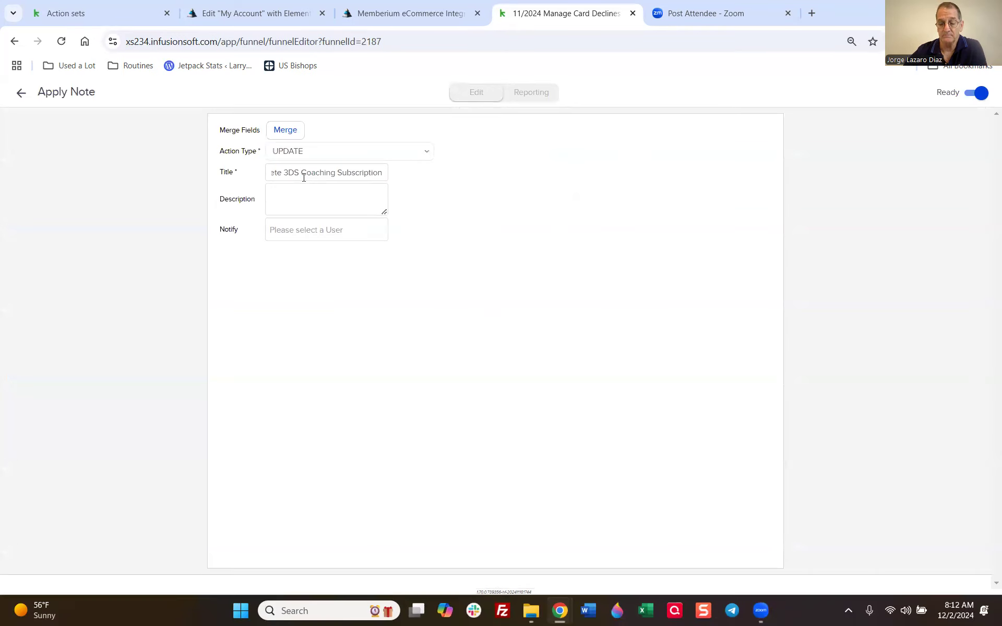
{"action": "key", "text": "Left"}
{"action": "key", "text": "Left"}
{"action": "key", "text": "Left"}
{"action": "key", "text": "Left"}
{"action": "key", "text": "Left"}
{"action": "key", "text": "Left"}
{"action": "key", "text": "Left"}
{"action": "key", "text": "Left"}
{"action": "key", "text": "Left"}
{"action": "key", "text": "Left"}
{"action": "key", "text": "Left"}
{"action": "key", "text": "Left"}
{"action": "key", "text": "Left"}
{"action": "key", "text": "Left"}
{"action": "key", "text": "Left"}
{"action": "key", "text": "Left"}
{"action": "key", "text": "Left"}
{"action": "key", "text": "Left"}
{"action": "key", "text": "Left"}
{"action": "key", "text": "Left"}
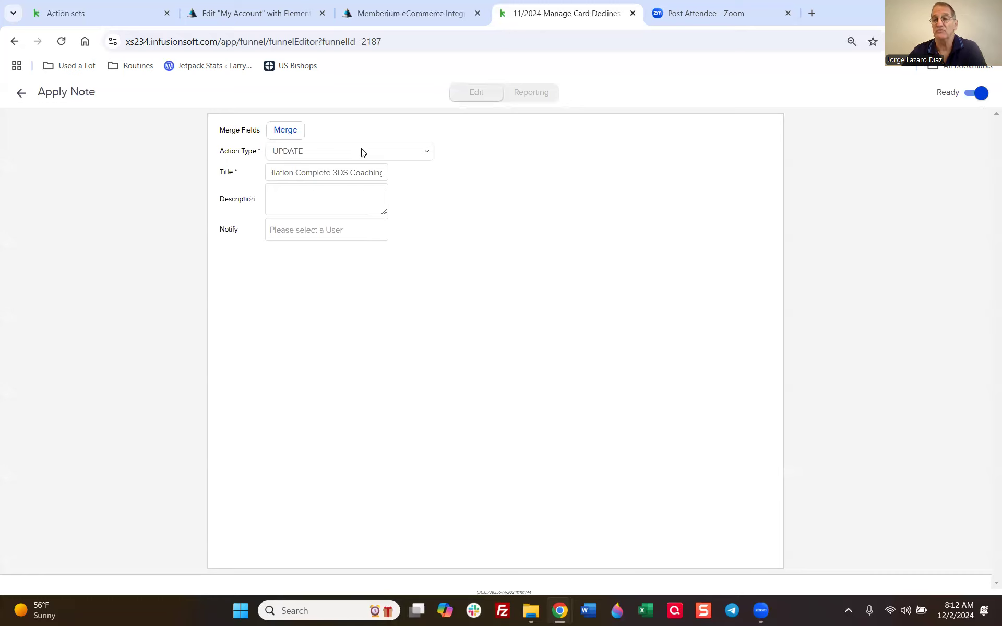
{"action": "left_click", "coordinate": [21, 93]}
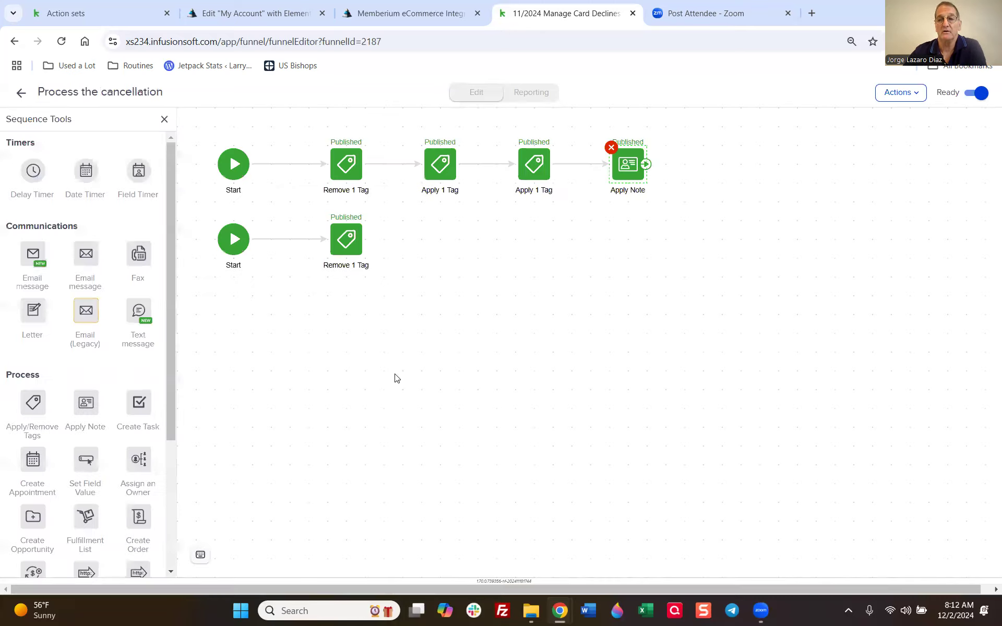
{"action": "left_click", "coordinate": [21, 94]}
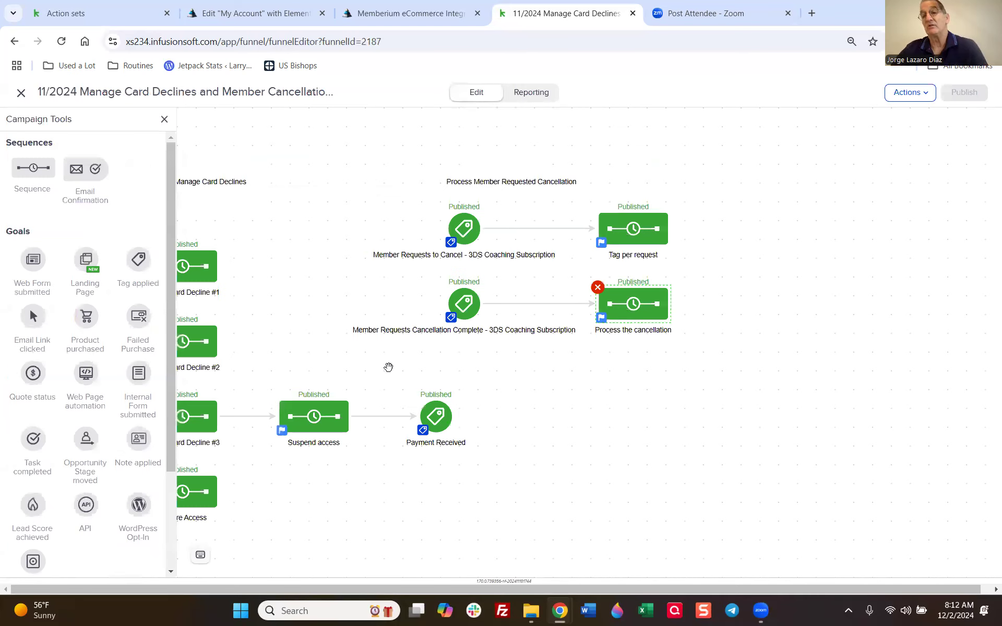